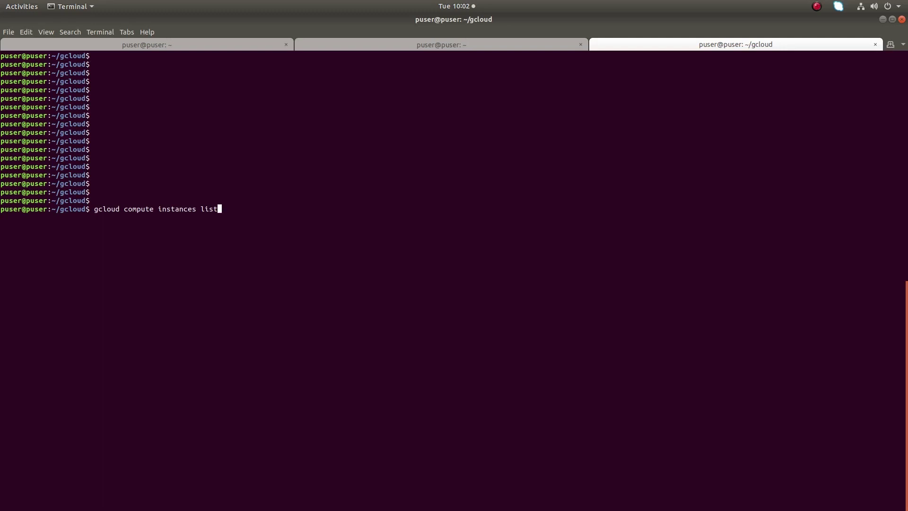
Step: Run 'gcloud compute instances list' to list the project's Compute Engine instances
{"action": "key", "text": "Return"}
Step: After the four-instance table appears, recall the gcloud command and trim off 'list'
{"action": "key", "text": "Return"}
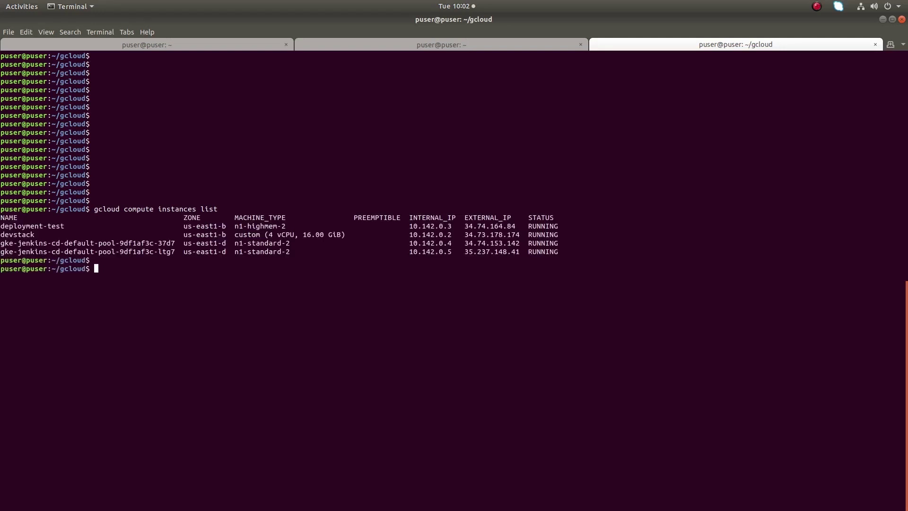
{"action": "key", "text": "Return"}
{"action": "key", "text": "Return"}
{"action": "key", "text": "Return"}
{"action": "key", "text": "Return"}
{"action": "key", "text": "Return"}
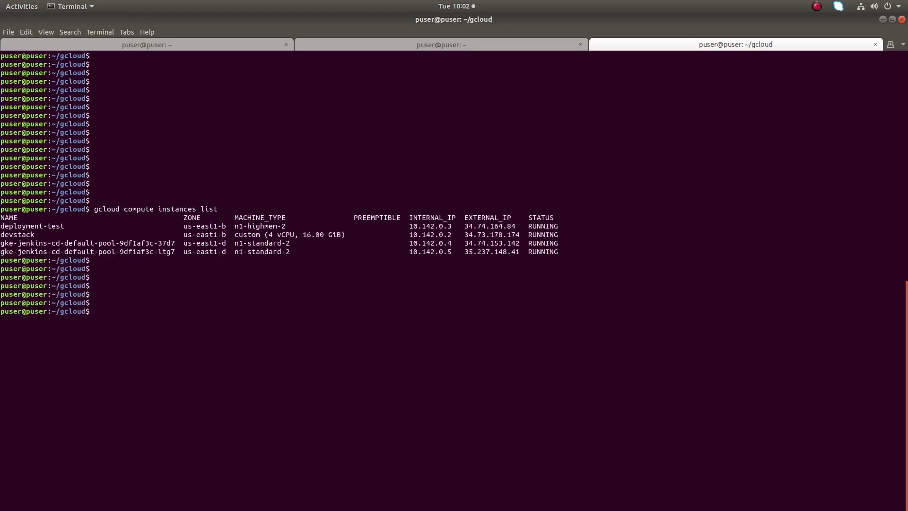
{"action": "key", "text": "Up"}
{"action": "key", "text": "BackSpace"}
{"action": "key", "text": "BackSpace"}
{"action": "key", "text": "BackSpace"}
{"action": "key", "text": "BackSpace"}
{"action": "key", "text": "BackSpace"}
{"action": "key", "text": "BackSpace"}
{"action": "key", "text": "BackSpace"}
{"action": "key", "text": "BackSpace"}
{"action": "type", "text": "ss"}
{"action": "type", "text": "h"}
Step: Copy node gke-jenkins-cd-default-pool-9df1af3c-37d7 into 'gcloud compute ssh' and run it
{"action": "double_click", "coordinate": [154, 244]}
{"action": "right_click", "coordinate": [163, 245]}
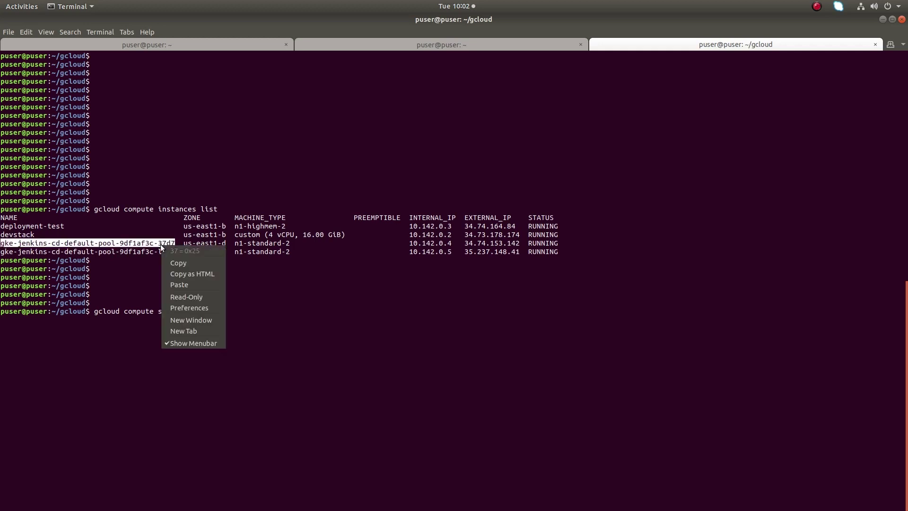
{"action": "left_click", "coordinate": [179, 264]}
{"action": "key", "text": "ctrl+shift+v"}
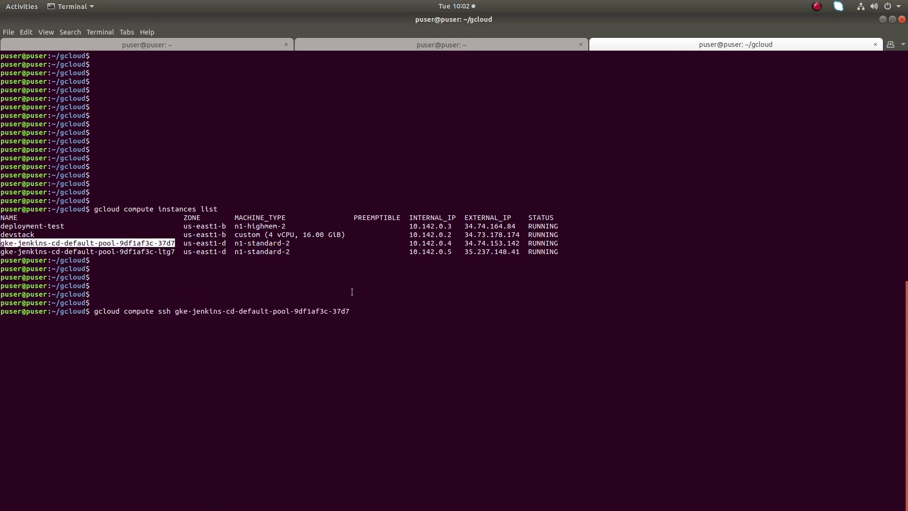
{"action": "key", "text": "Return"}
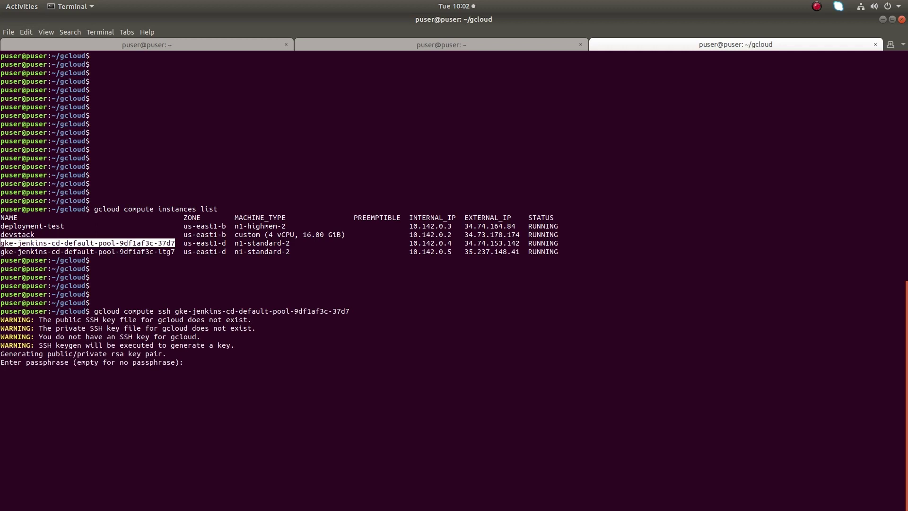
Step: Leave the new SSH key's first passphrase empty
{"action": "key", "text": "Return"}
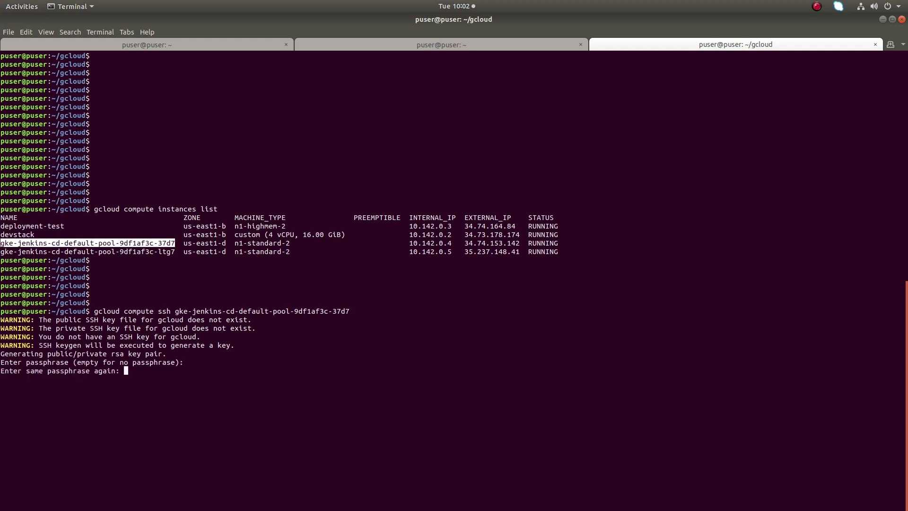